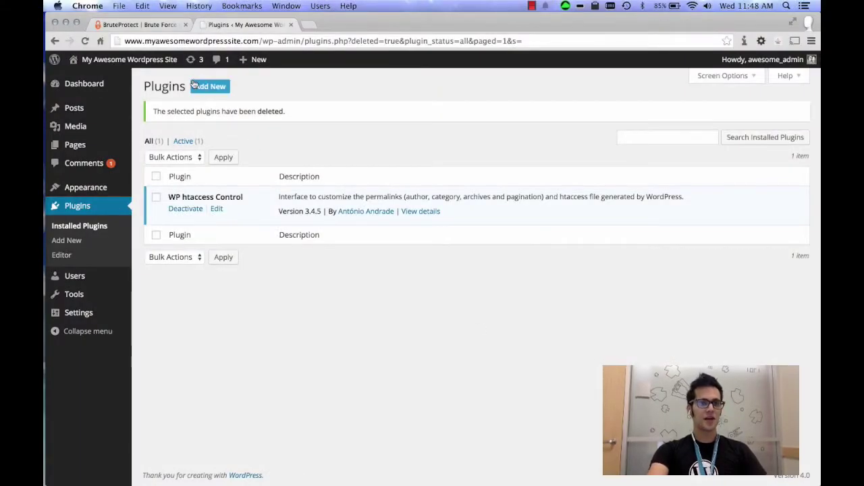
Search the WordPress plugin directory for bruteprotect to add a new plugin.
left_click(211, 88)
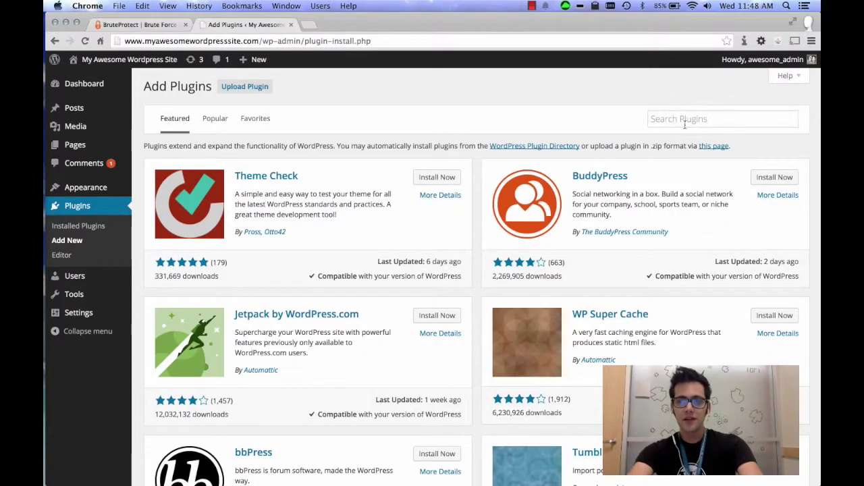
left_click(679, 122)
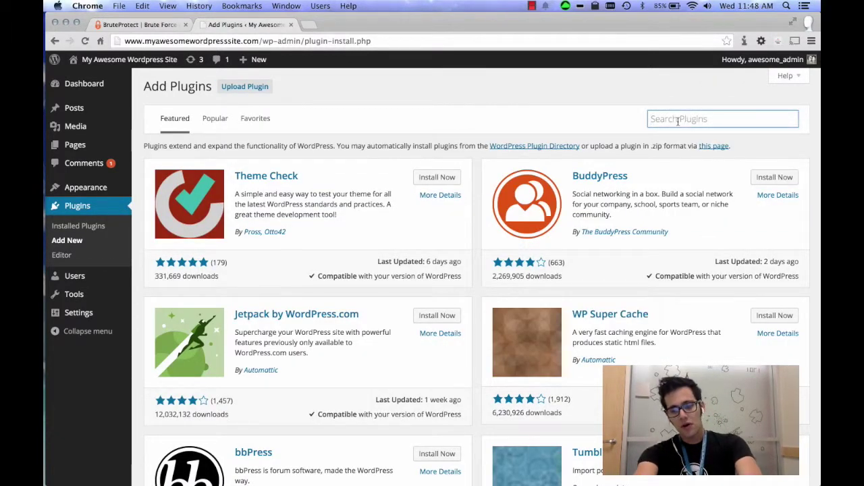
type("bruteprote")
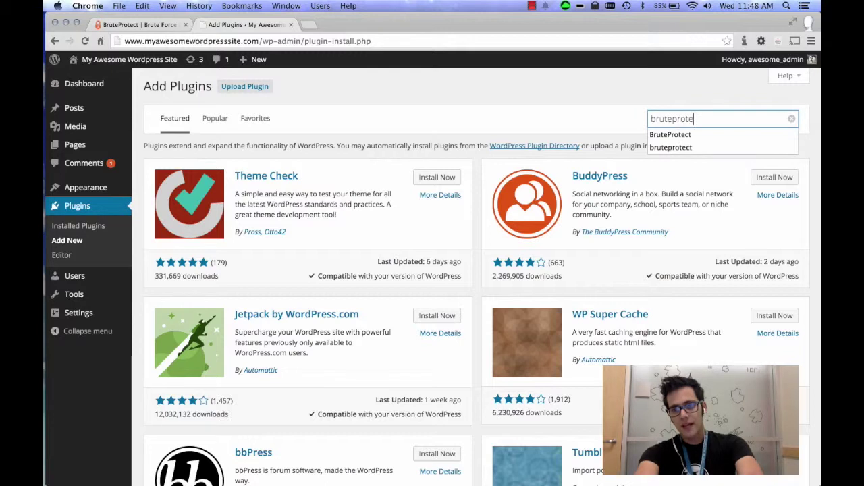
type("ct")
key("Return")
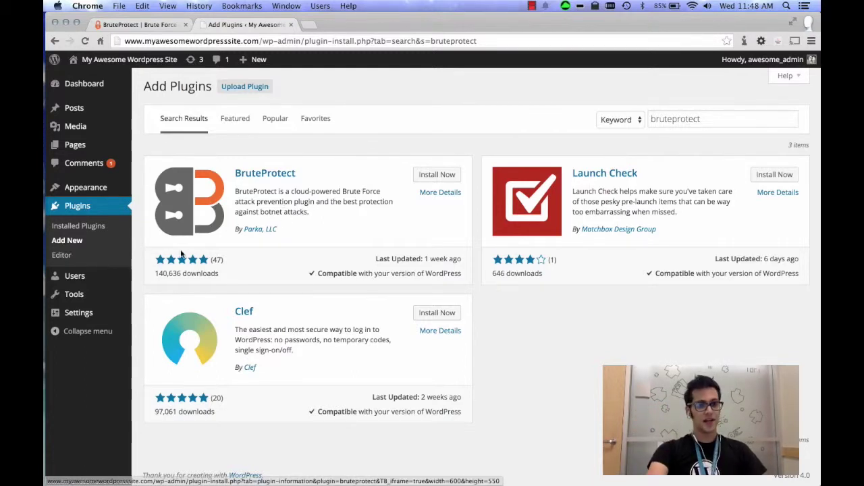
Install the BruteProtect plugin from the search results and activate it.
left_click(435, 175)
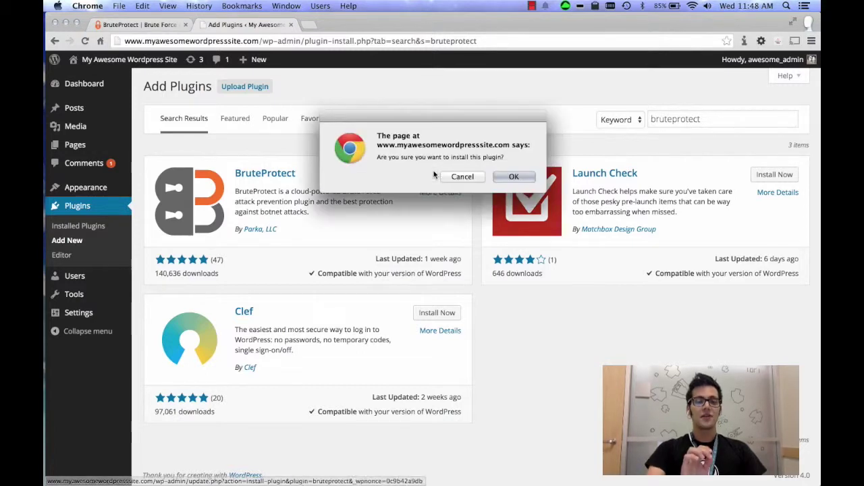
left_click(525, 180)
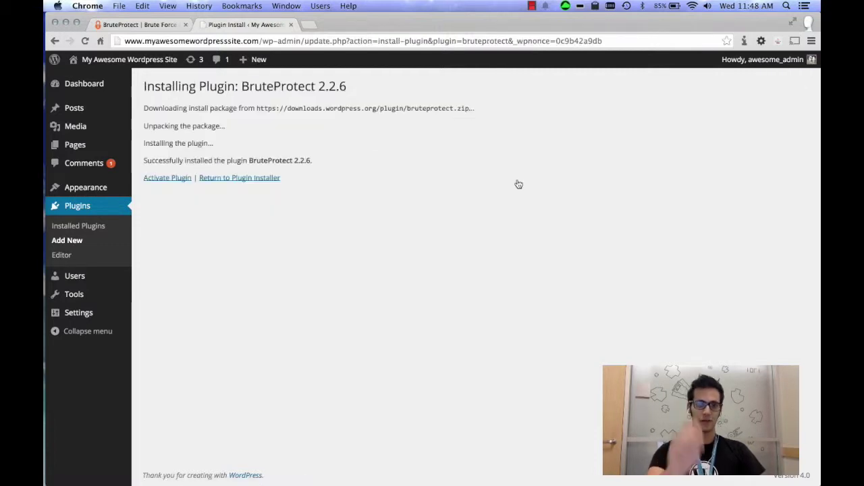
left_click(180, 179)
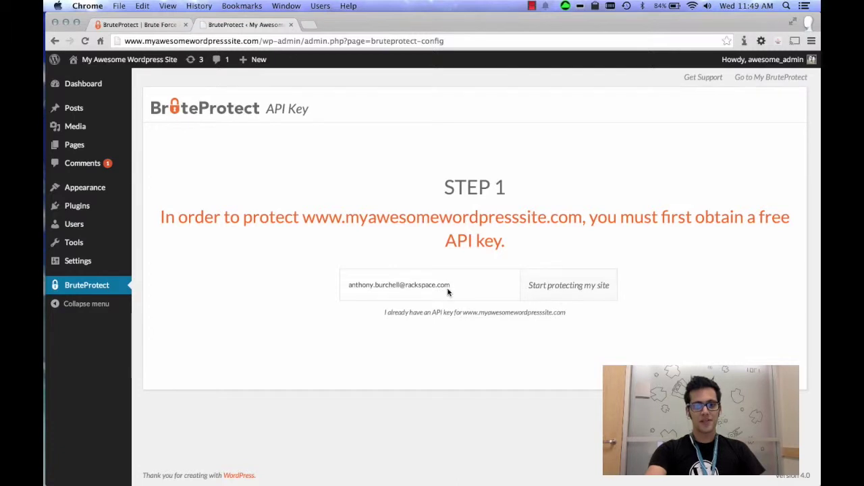
Request a free API key for the site and save the privacy settings with remote monitoring, version tracking and remote updates enabled.
left_click(575, 286)
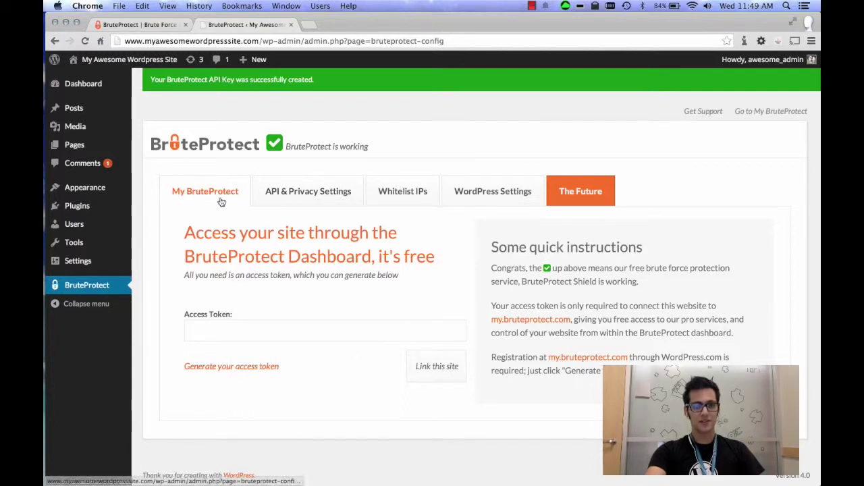
left_click(302, 195)
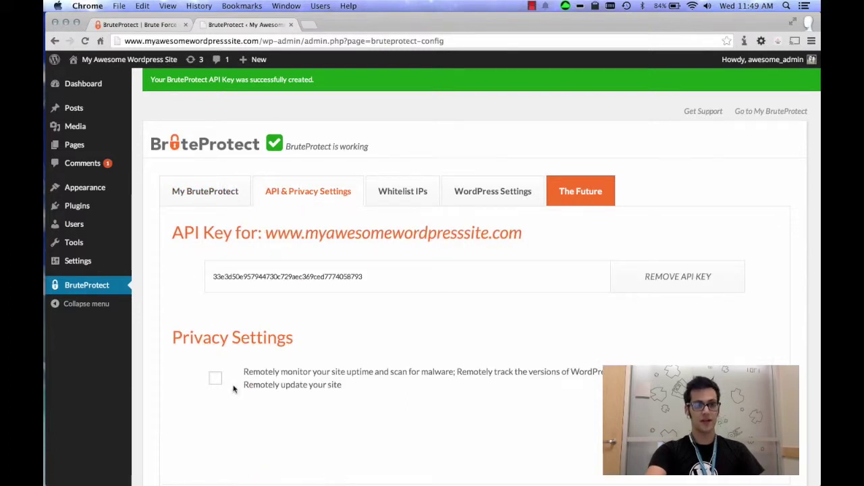
triple_click(202, 340)
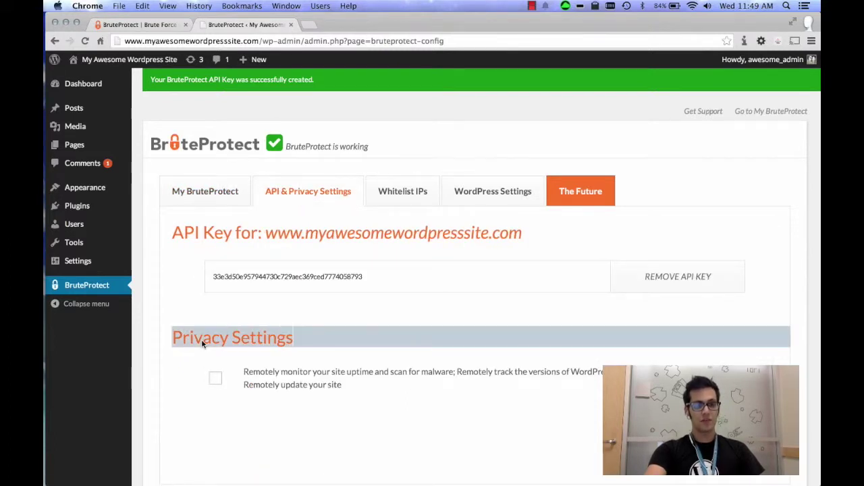
left_click(215, 378)
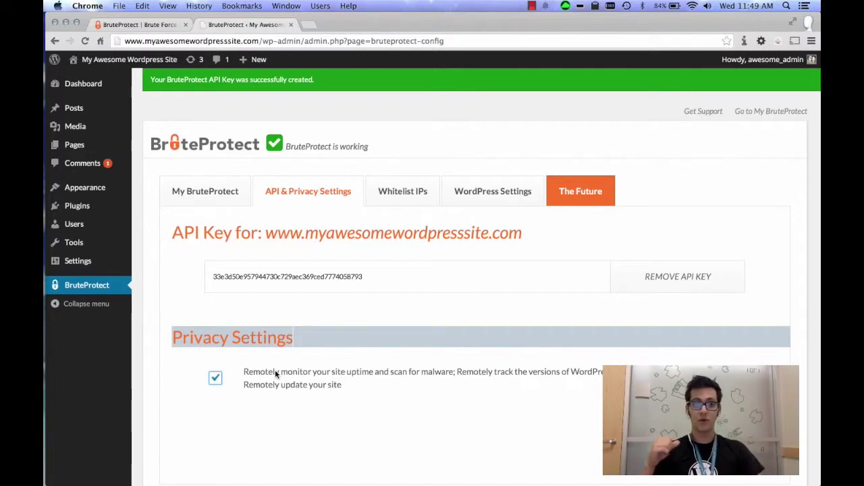
left_click(214, 377)
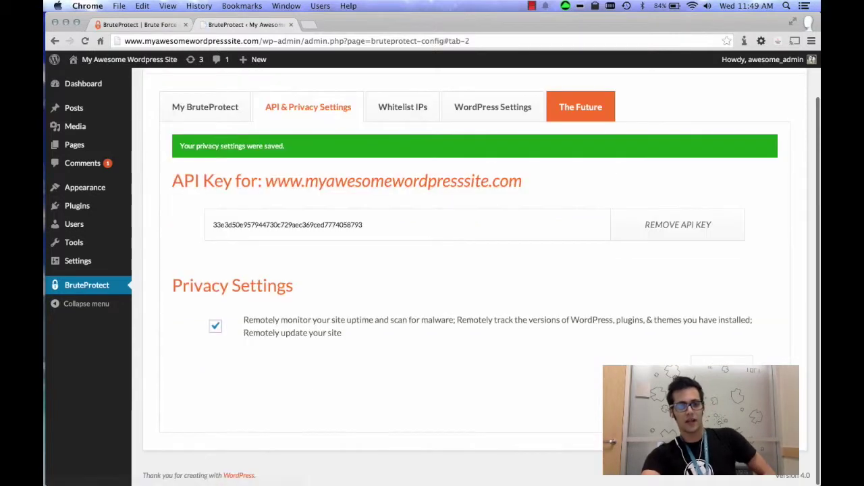
Generate a My BruteProtect access token, copy it, and dismiss the token window.
left_click(206, 109)
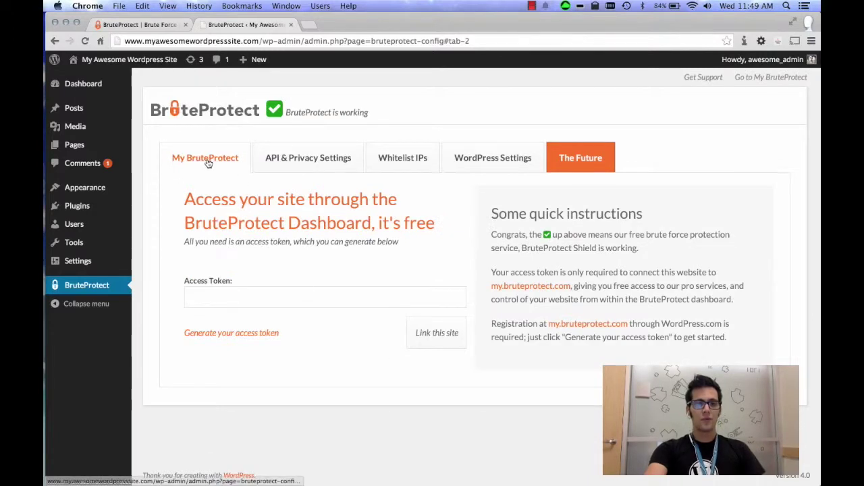
left_click(247, 335)
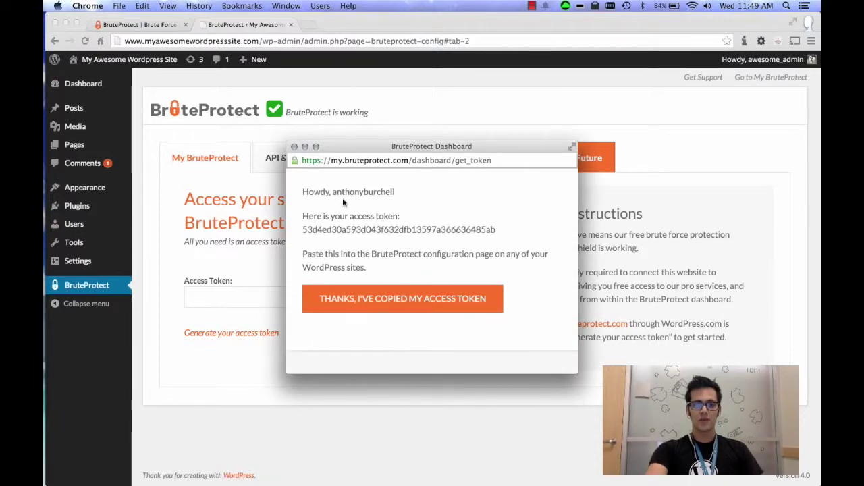
triple_click(347, 233)
double_click(347, 233)
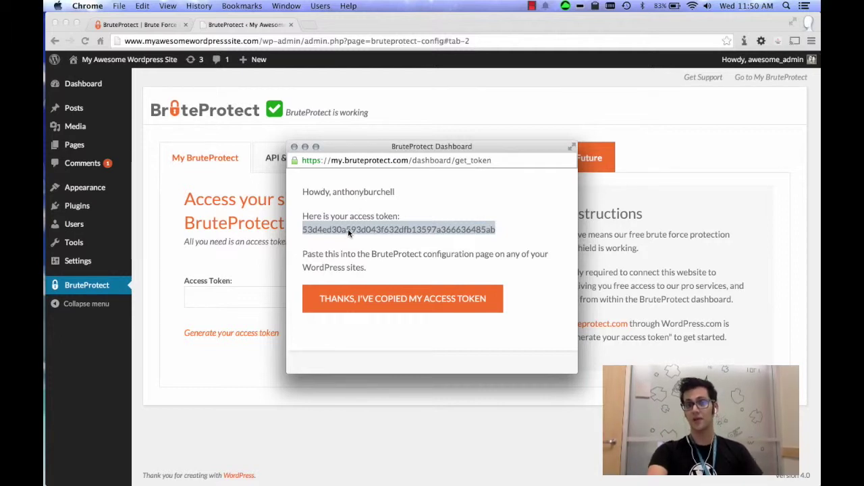
left_click(328, 228)
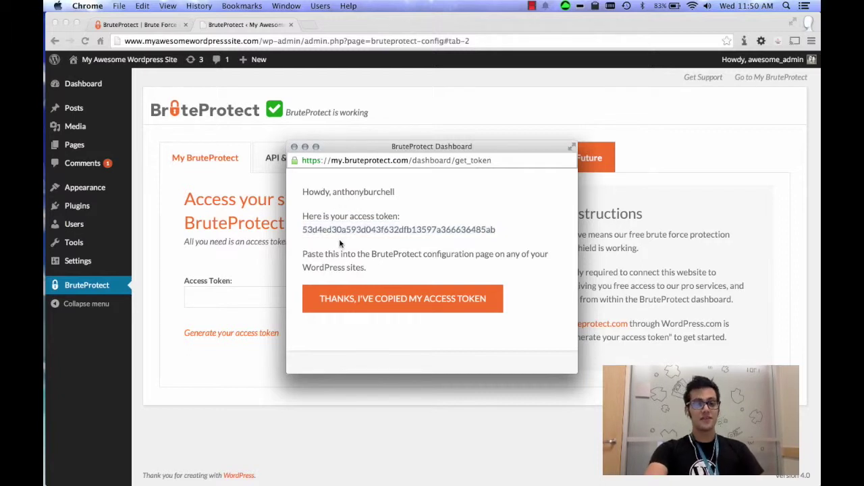
double_click(349, 231)
right_click(350, 226)
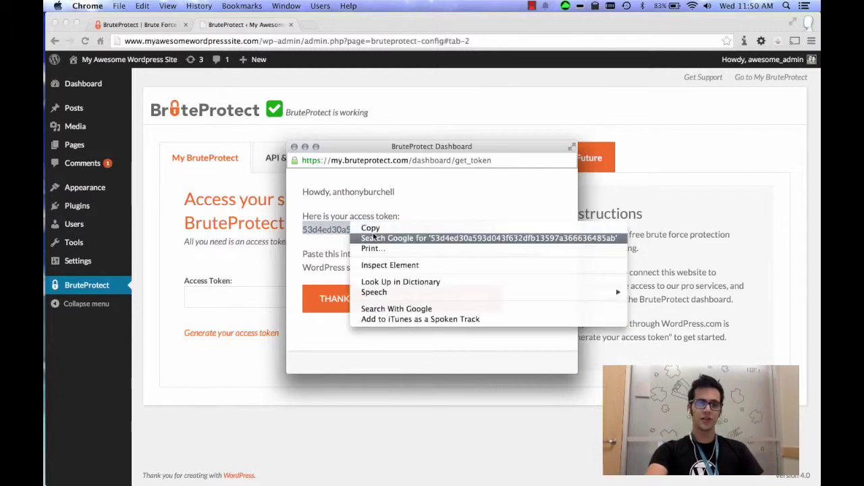
left_click(373, 229)
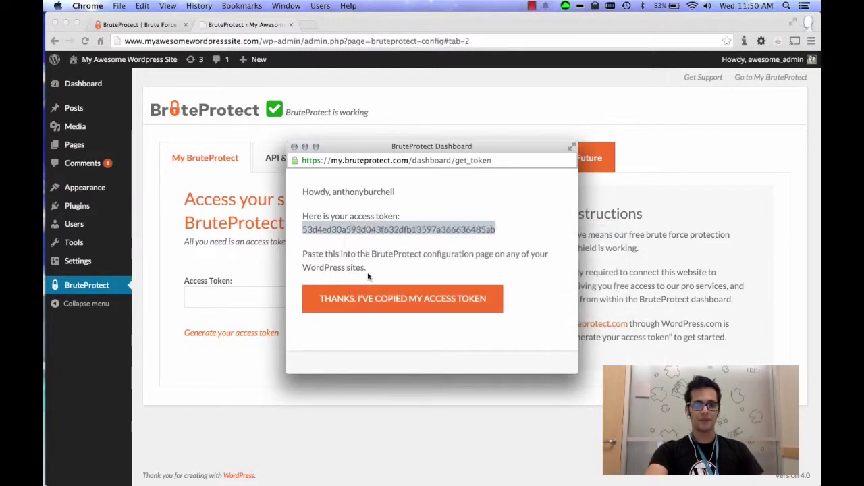
left_click(379, 305)
Paste the access token into the Access Token field and link this site to the My BruteProtect account.
left_click(227, 298)
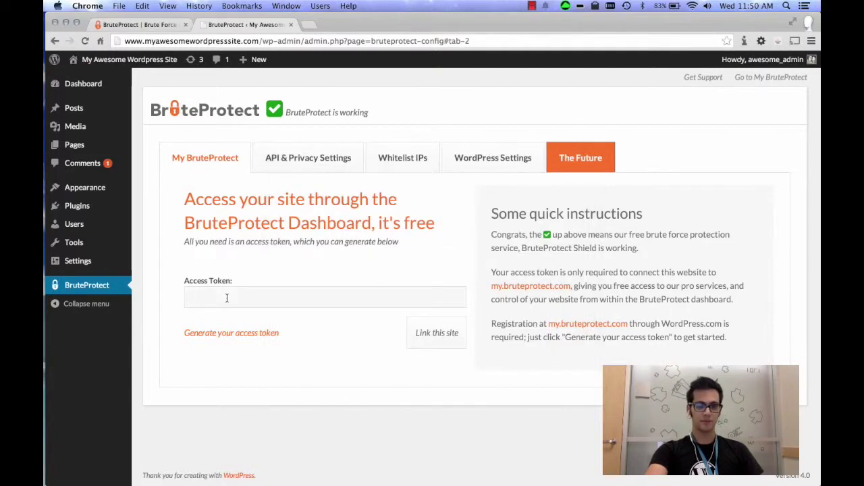
key("super+v")
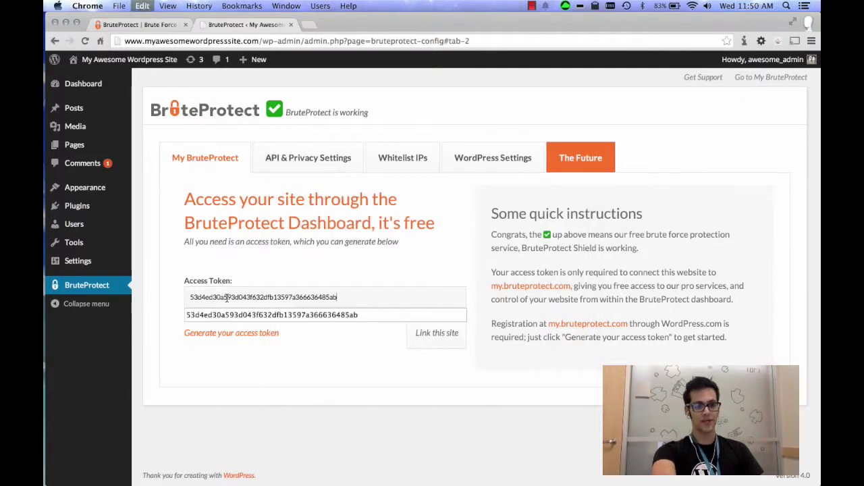
left_click(450, 338)
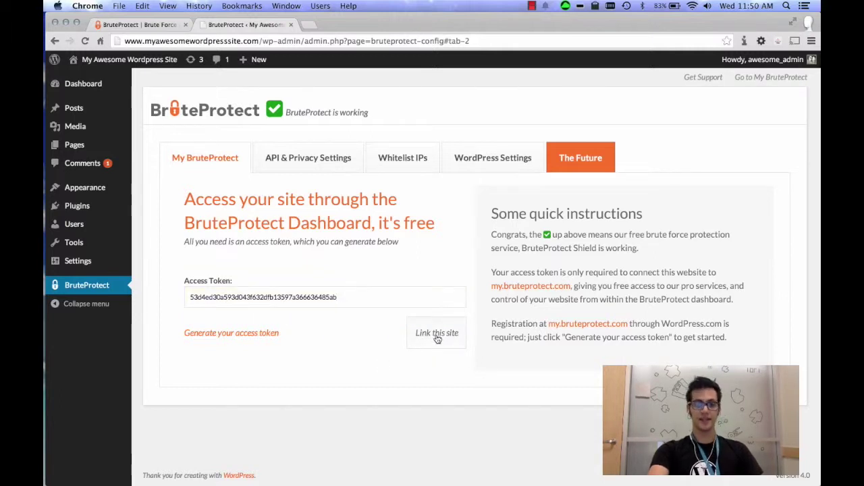
left_click(436, 335)
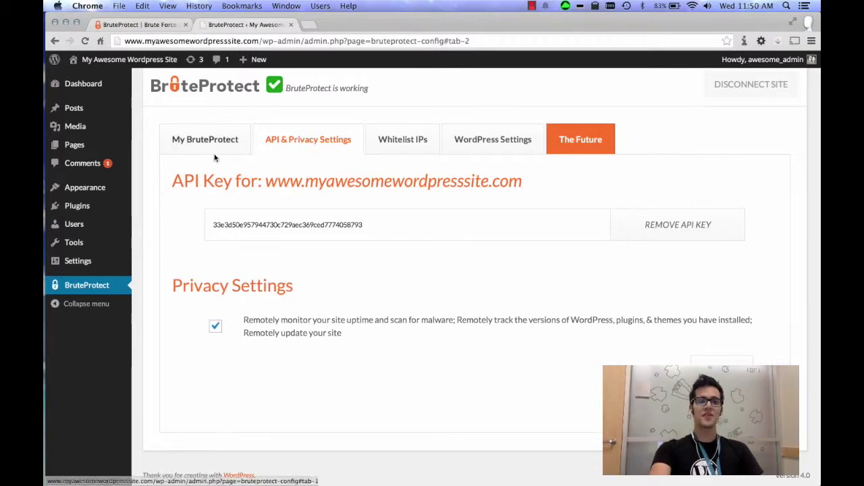
Open the My BruteProtect overview and examine the total blocked attacks.
left_click(202, 139)
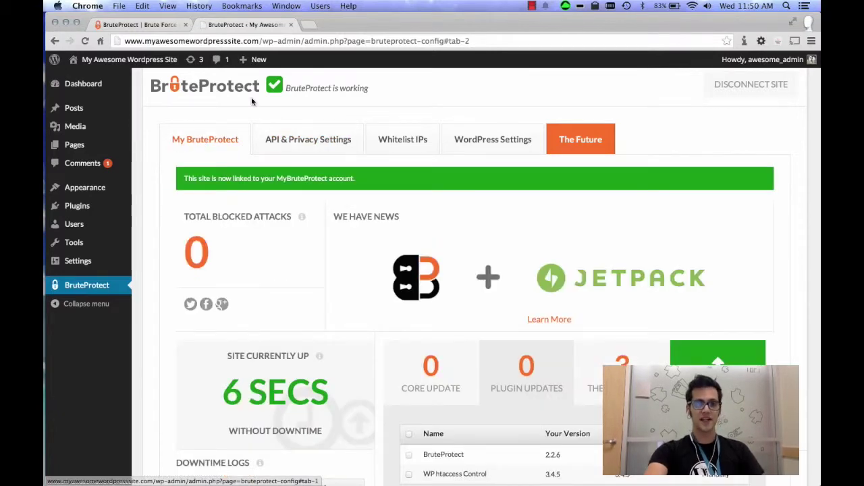
scroll(389, 272, "down", 4)
scroll(388, 272, "up", 3)
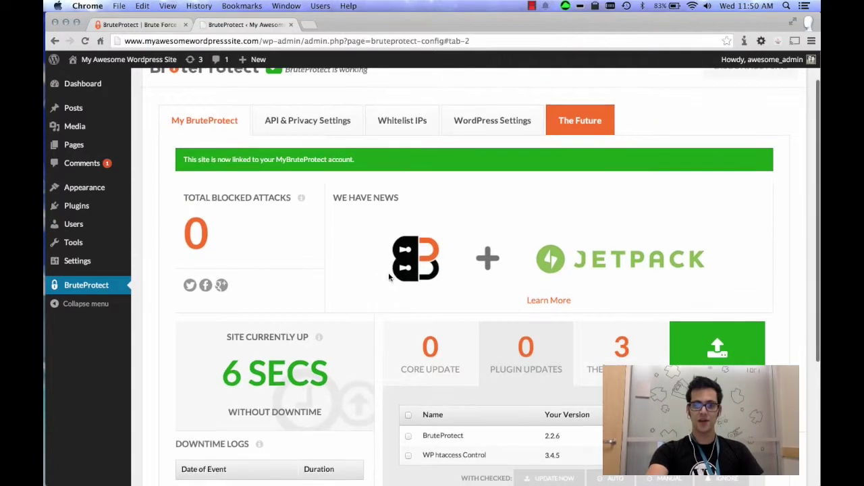
scroll(389, 277, "down", 1)
double_click(206, 215)
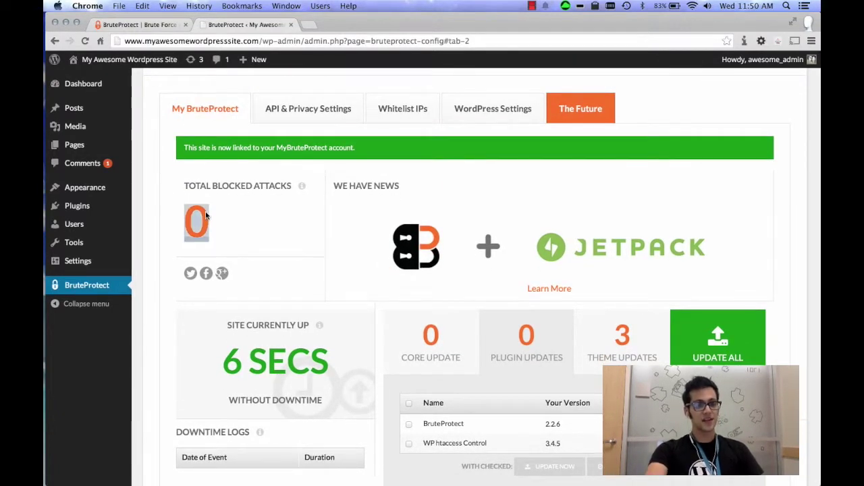
triple_click(220, 186)
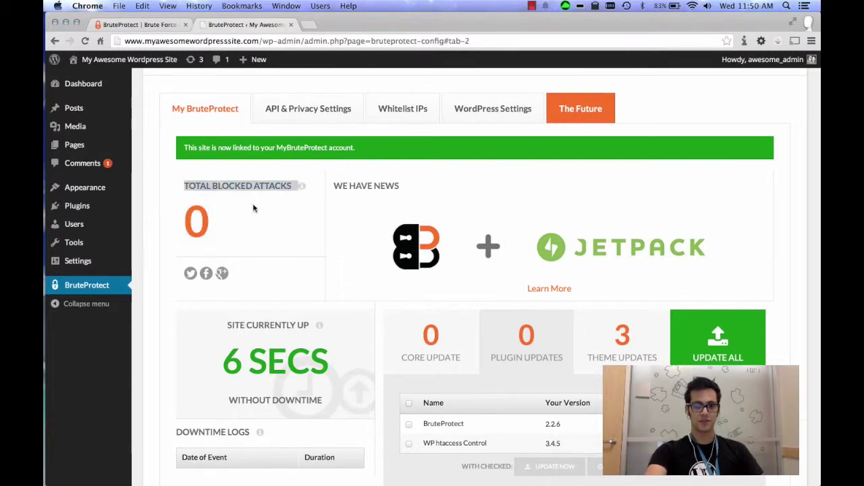
Examine the site uptime figure and the downtime logs in the My BruteProtect overview.
scroll(256, 215, "down", 4)
triple_click(254, 244)
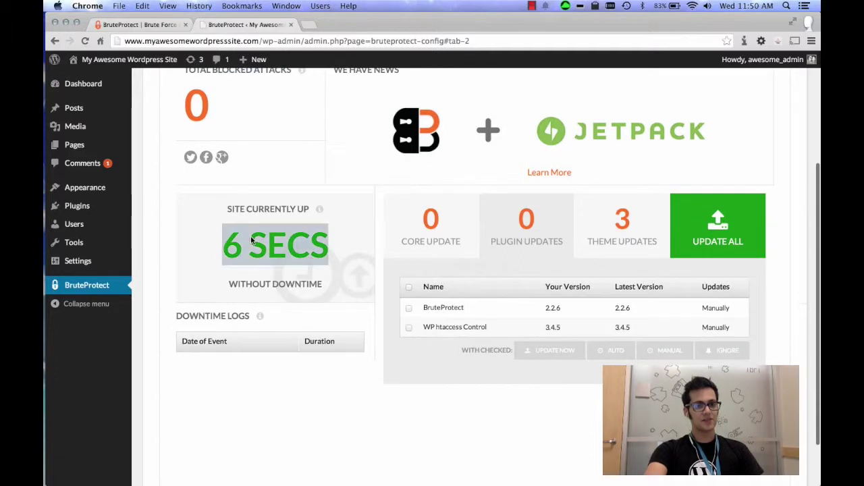
triple_click(250, 209)
left_click_drag(250, 209, 295, 279)
double_click(250, 283)
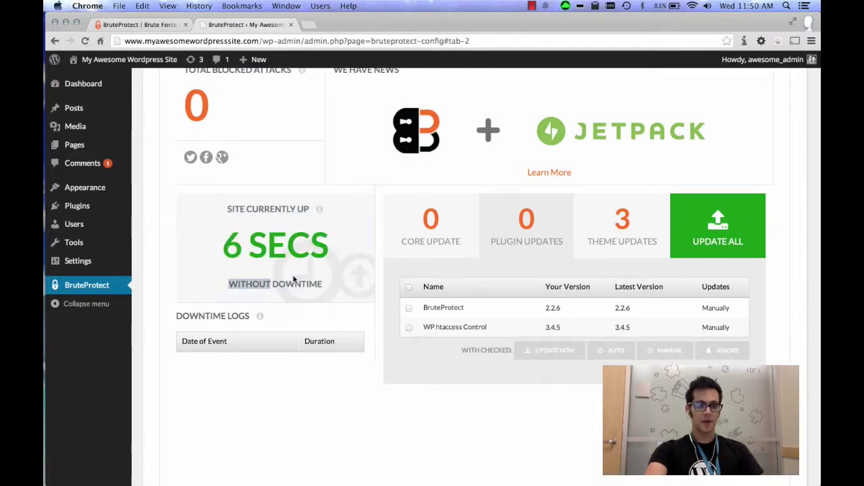
left_click(319, 315)
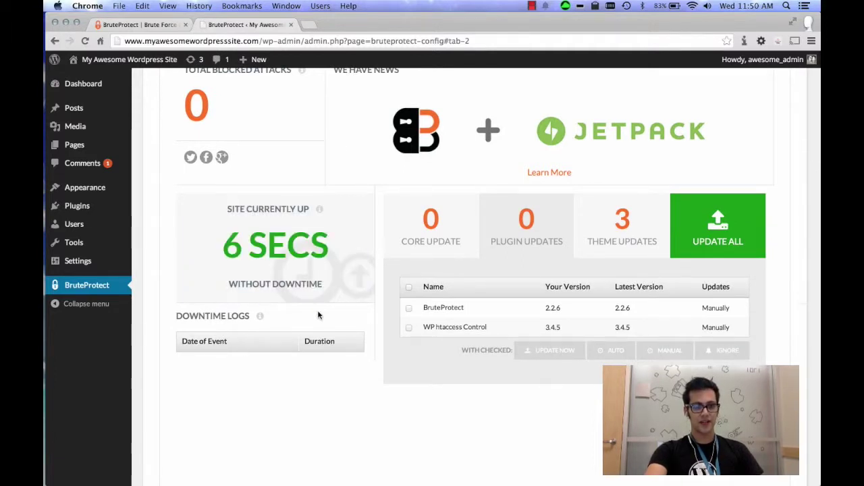
triple_click(201, 318)
left_click(284, 383)
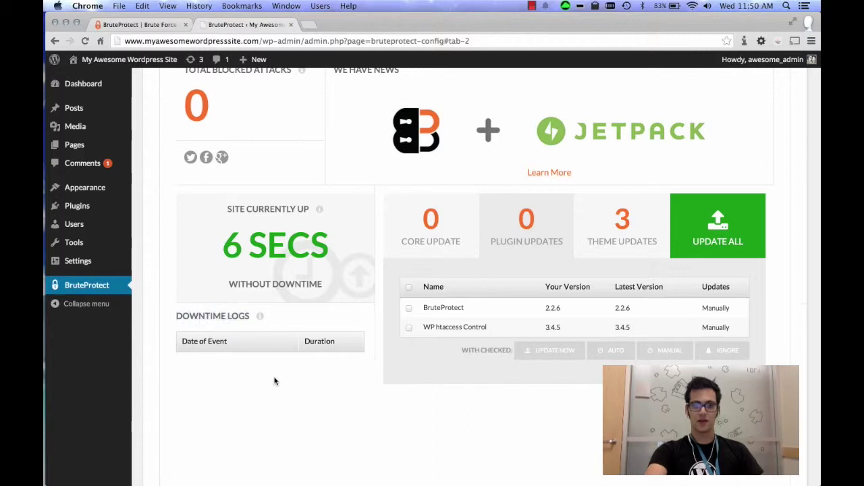
scroll(366, 399, "up", 4)
scroll(368, 399, "down", 4)
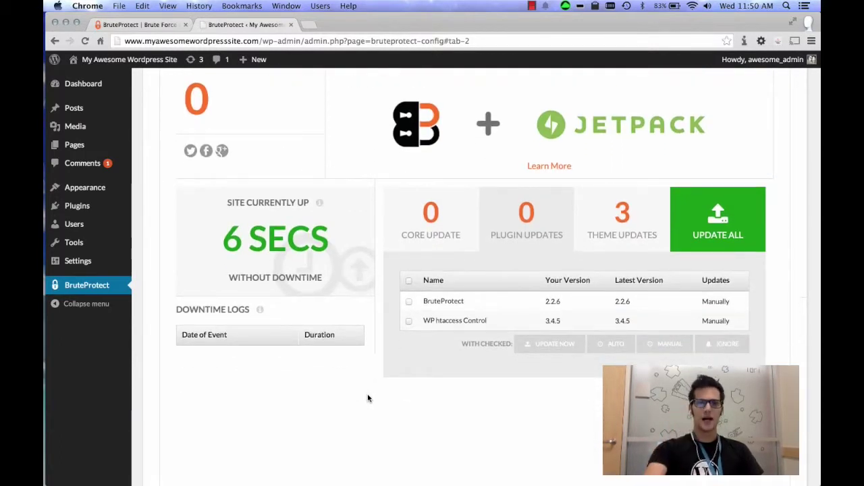
Look through the core, plugin and theme update lists, returning to the core update list.
scroll(470, 250, "up", 4)
scroll(440, 232, "down", 4)
left_click(425, 225)
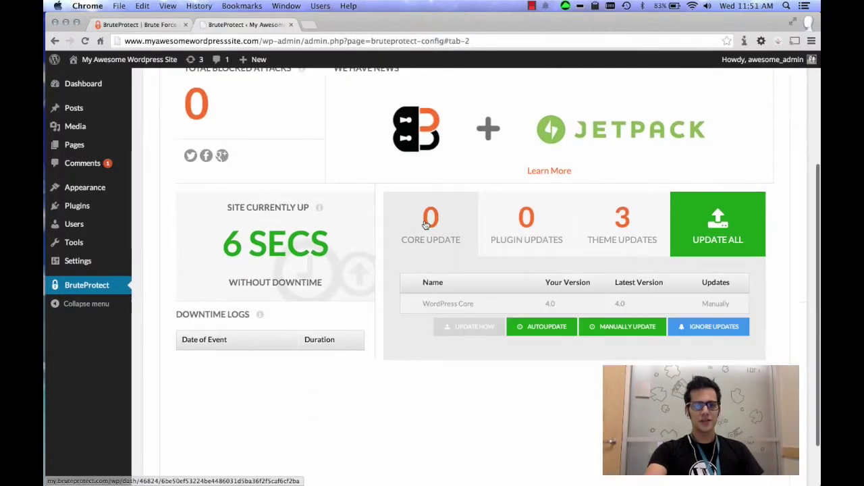
left_click(542, 237)
left_click(642, 231)
left_click(563, 242)
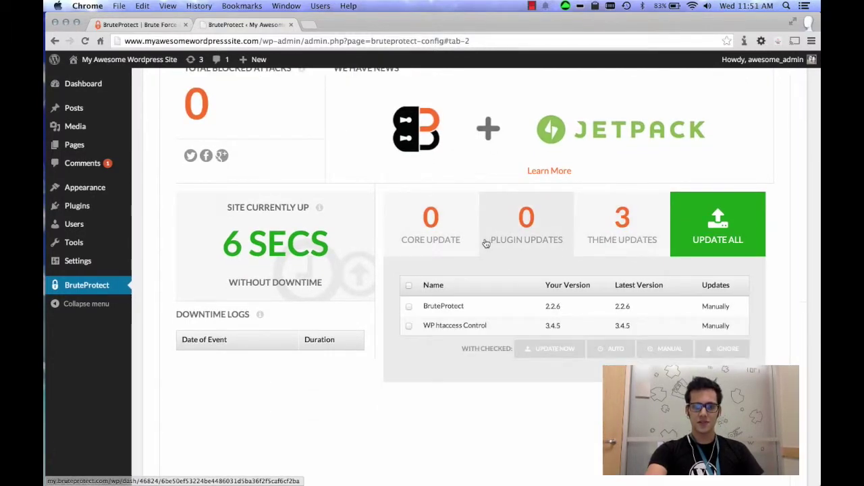
left_click(442, 238)
scroll(447, 238, "up", 5)
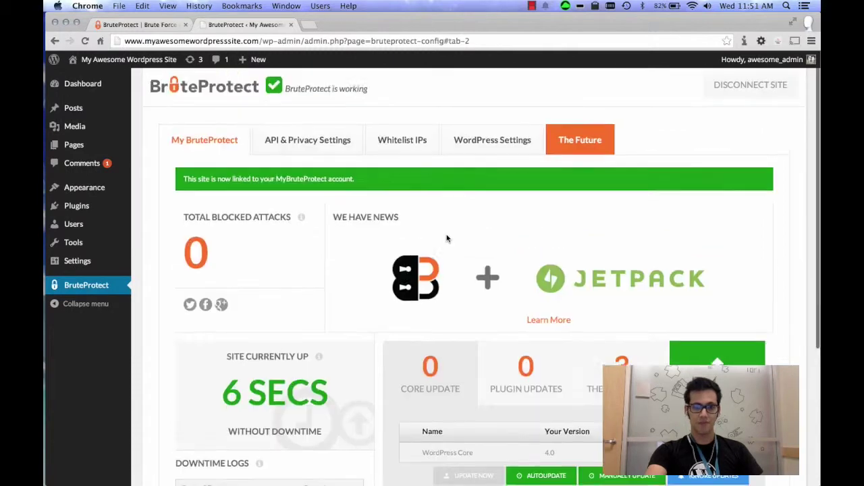
scroll(447, 238, "down", 4)
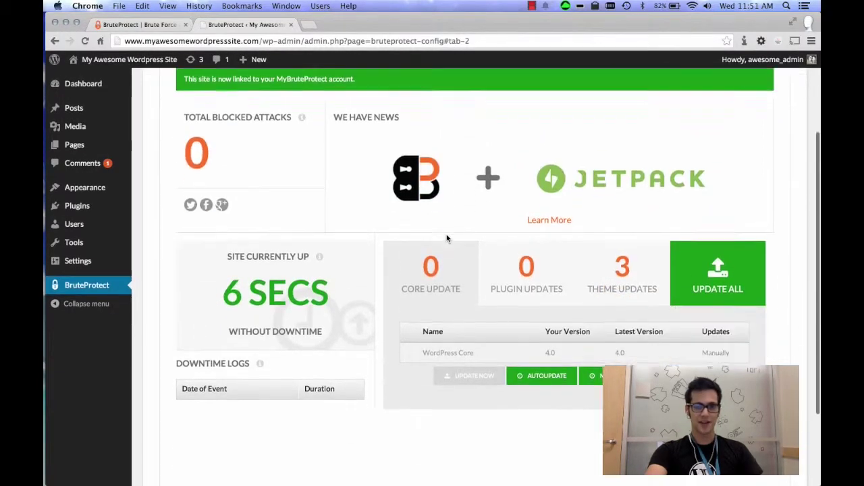
Review the plugin update list and examine the warning markers beside the Twenty Fourteen, Twenty Thirteen and Twenty Twelve themes in the theme update list.
left_click(515, 273)
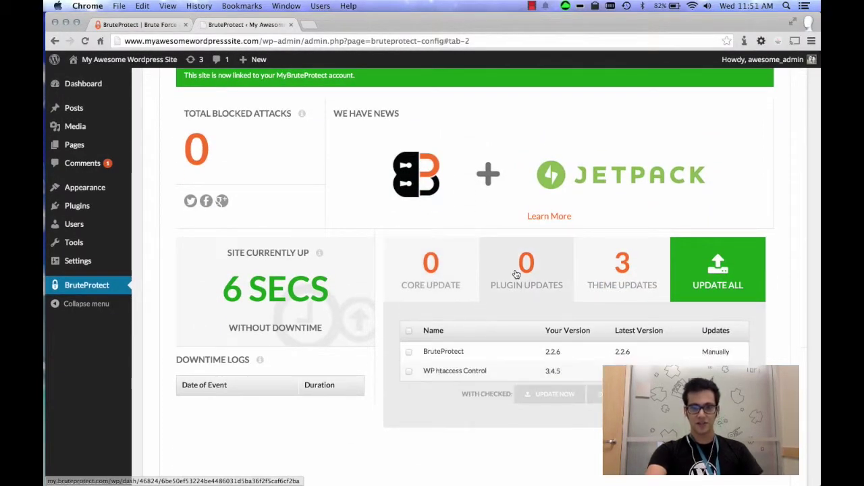
left_click(624, 283)
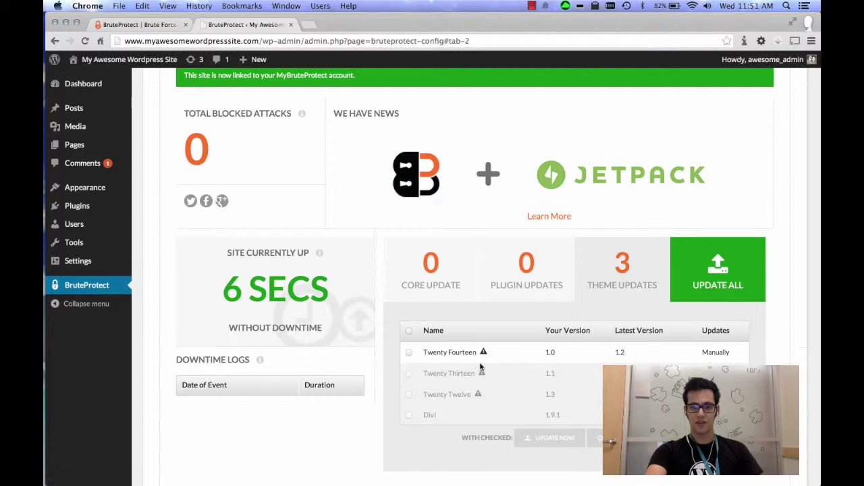
mouse_move(483, 352)
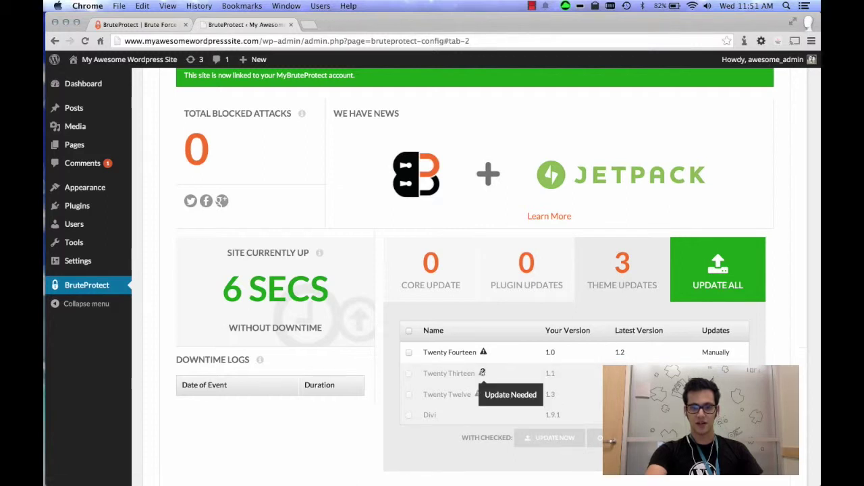
mouse_move(479, 393)
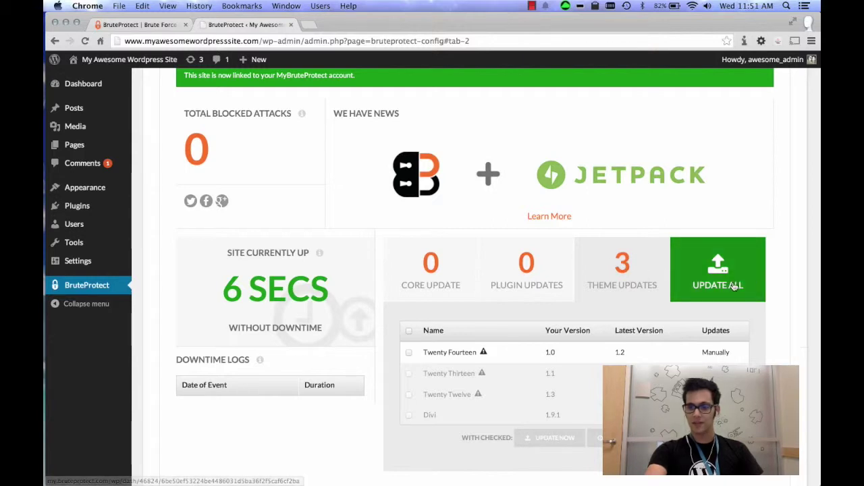
Return to the plugin update list and select the BruteProtect plugin for the bulk update options.
left_click(540, 274)
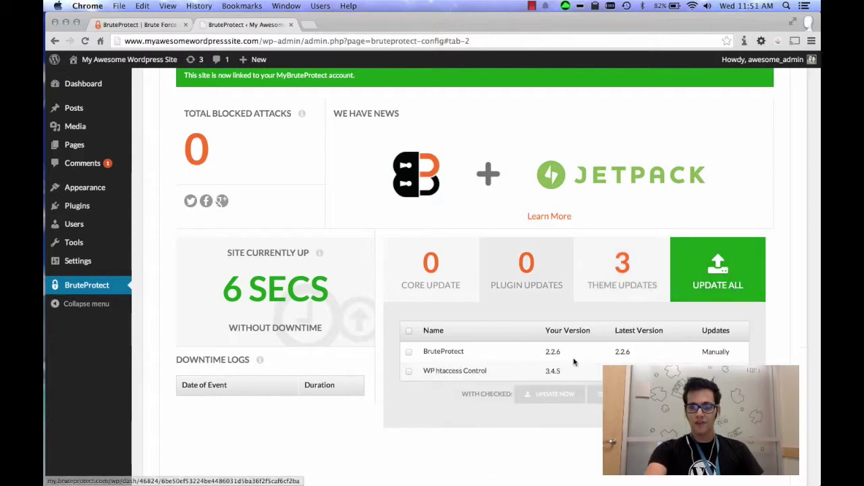
left_click(408, 352)
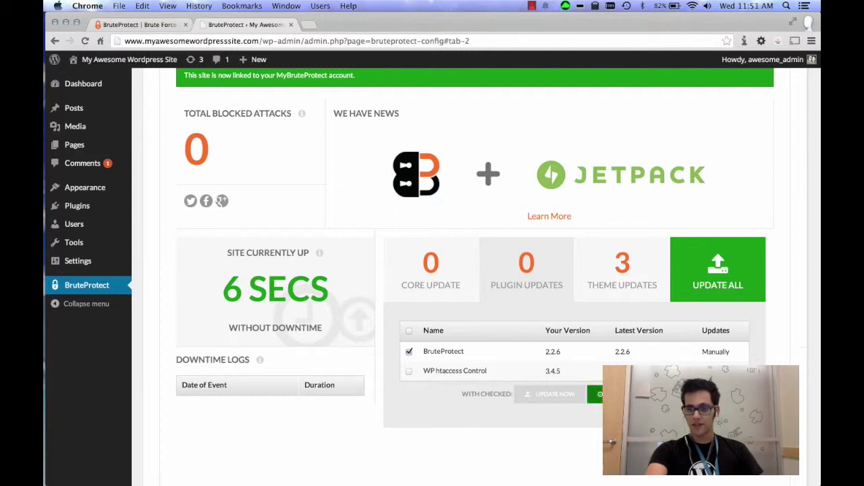
Open BruteProtect's WordPress Settings and examine the visibility choices for the dashboard widget.
scroll(497, 235, "up", 3)
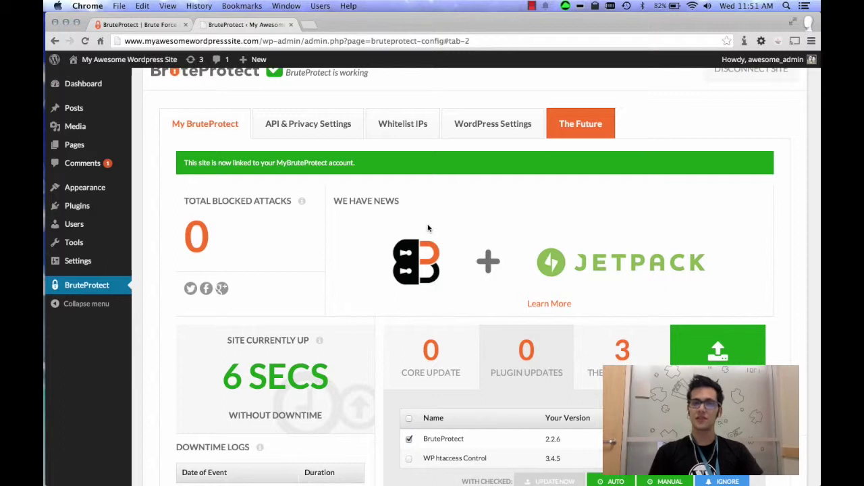
left_click(503, 130)
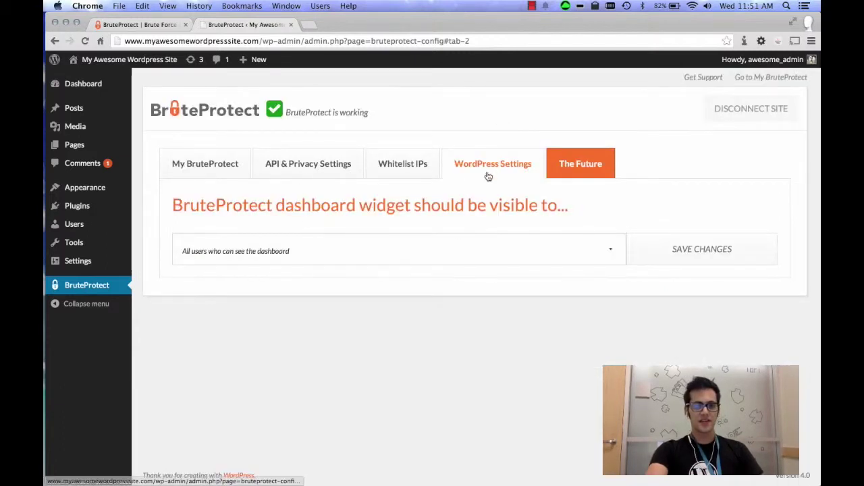
triple_click(253, 209)
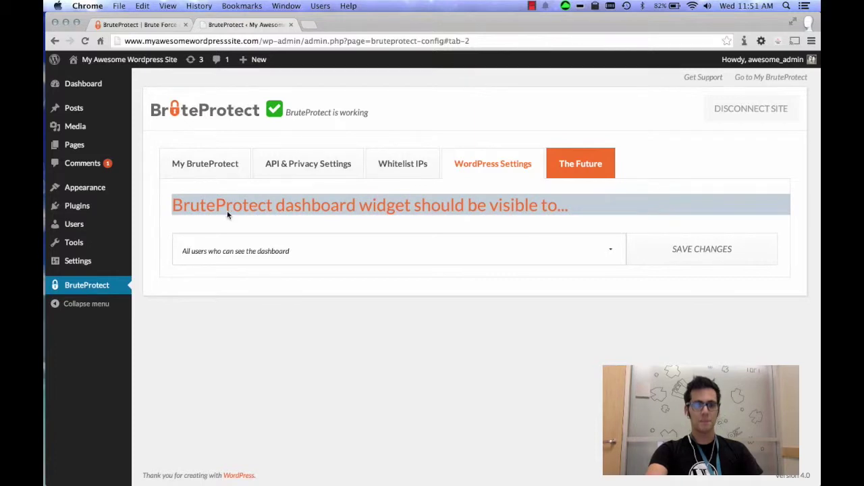
left_click(298, 204)
left_click(303, 262)
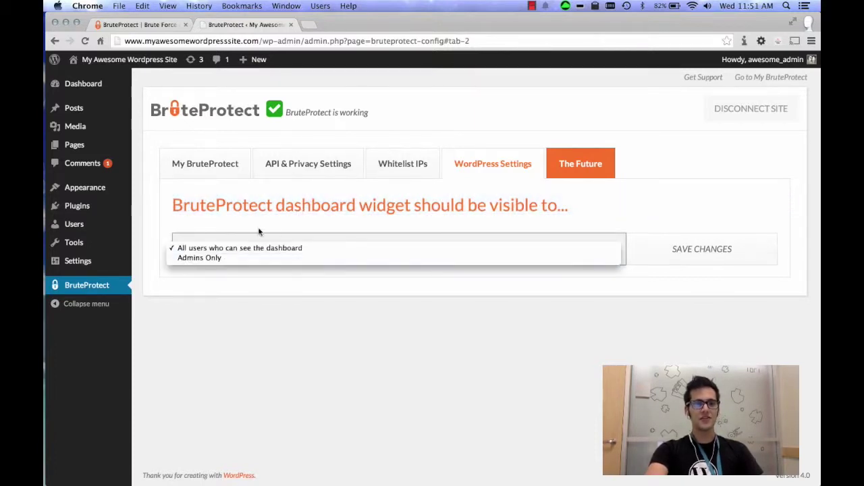
left_click(276, 295)
Make the BruteProtect dashboard widget visible to Admins Only and save the change.
left_click(225, 270)
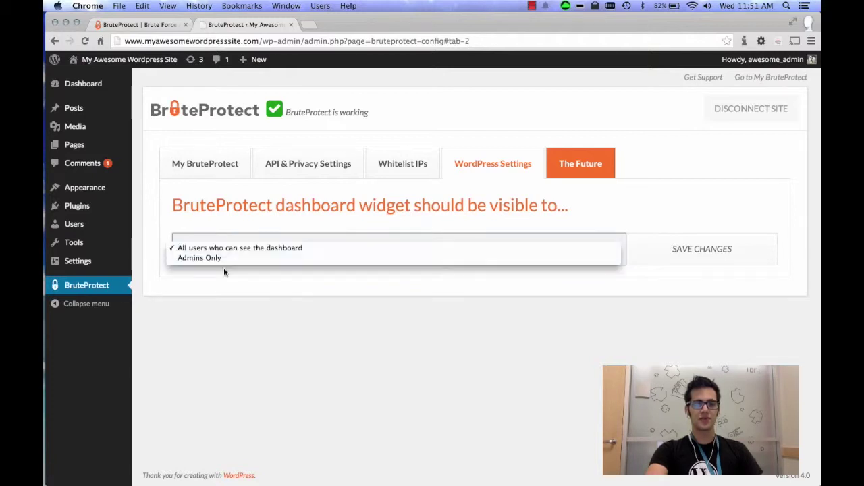
left_click(234, 259)
left_click(251, 262)
left_click(252, 273)
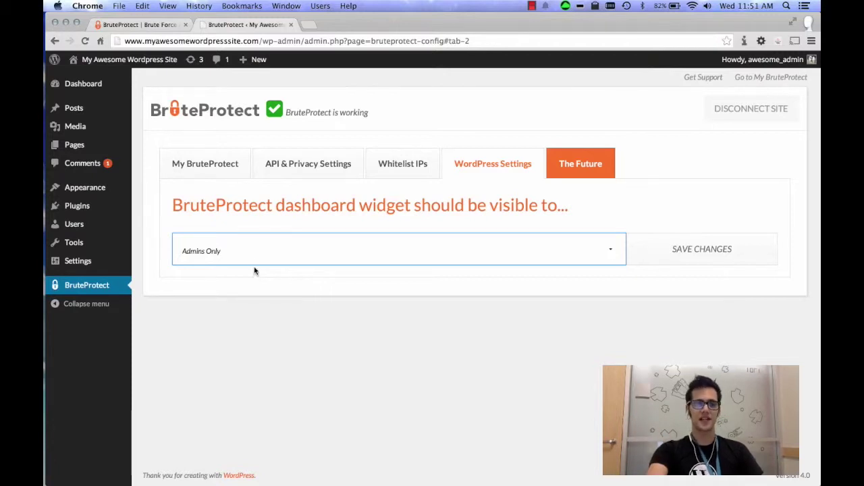
left_click(662, 268)
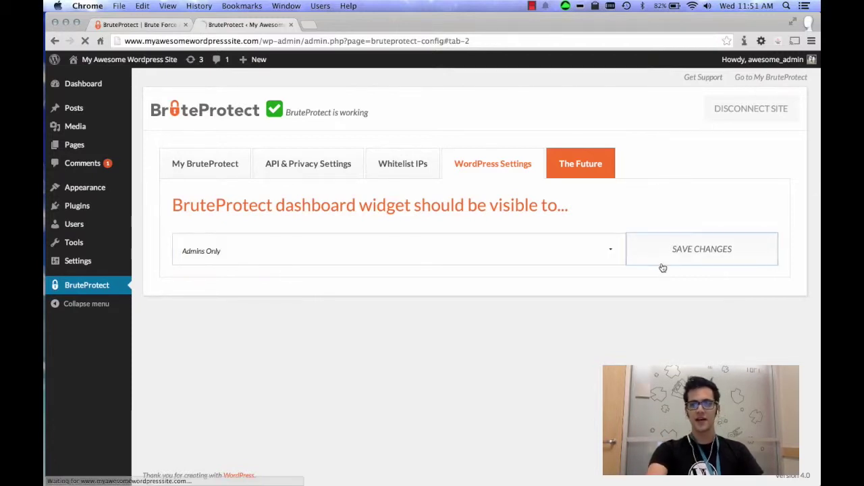